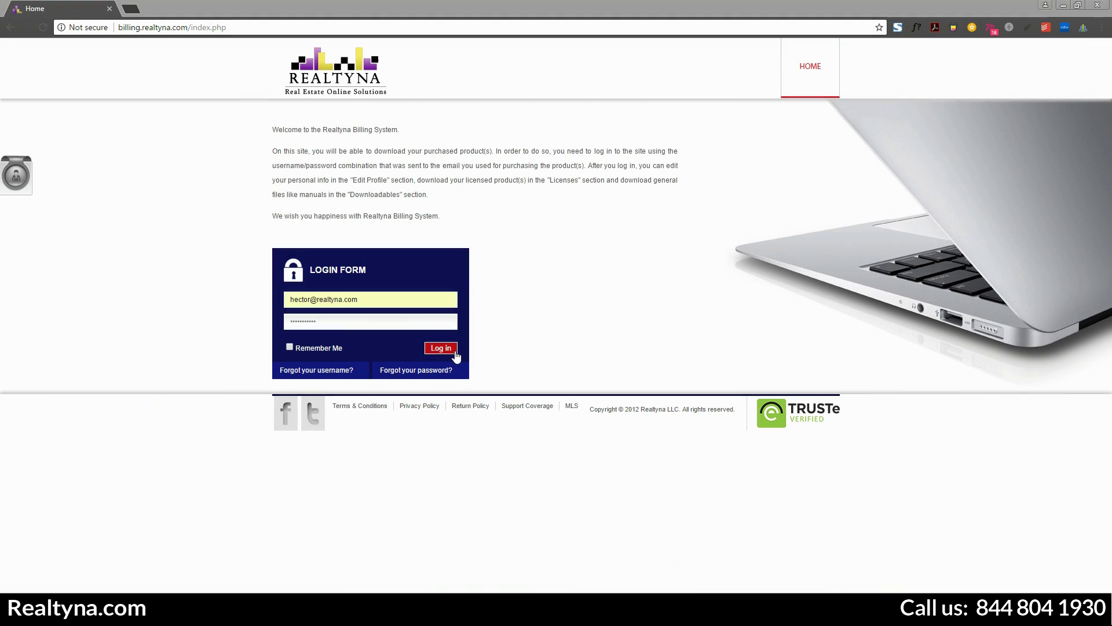
# Log in to Realtyna Billing and save the WPL PRO package from Downloadables to the downloads folder.
pyautogui.click(442, 348)
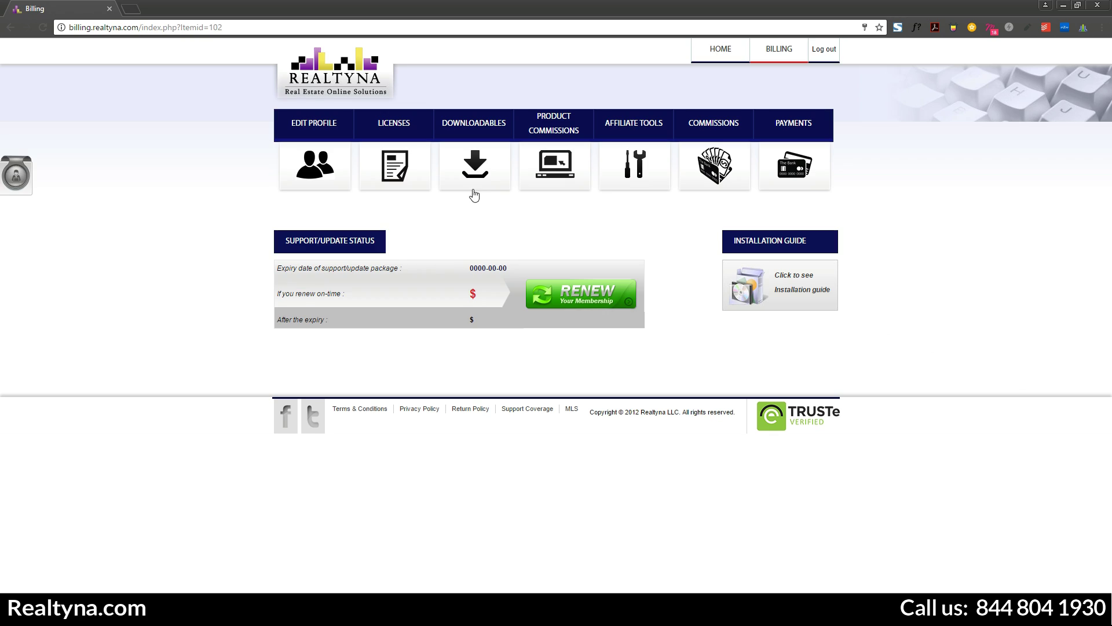
pyautogui.click(481, 176)
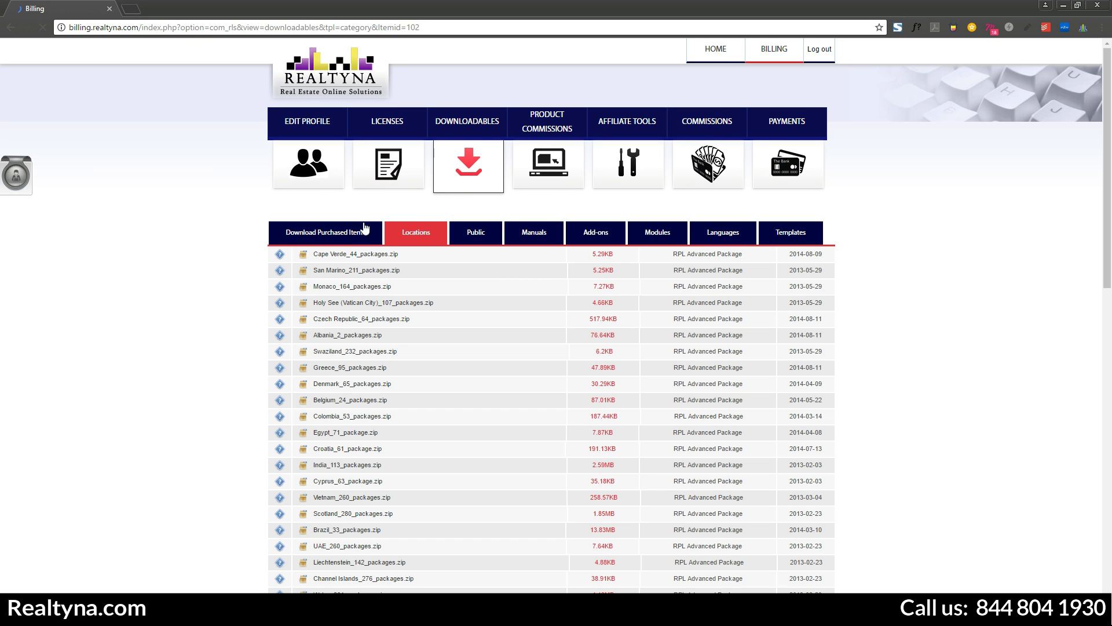
pyautogui.click(347, 234)
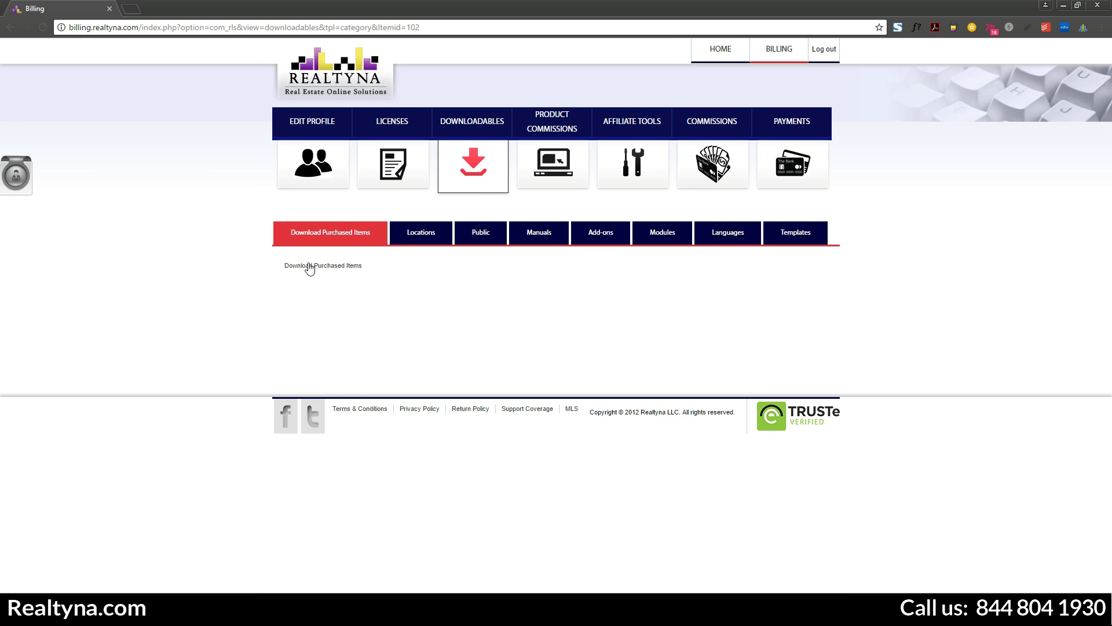
pyautogui.click(309, 266)
pyautogui.scroll(-3, 884, 261)
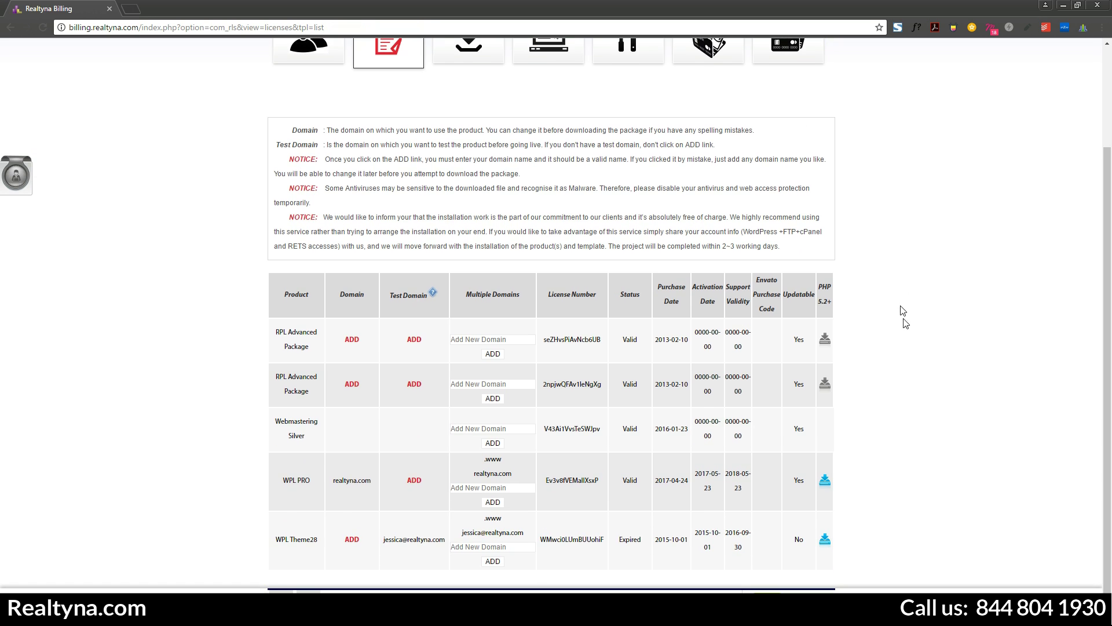
pyautogui.click(825, 483)
pyautogui.click(541, 400)
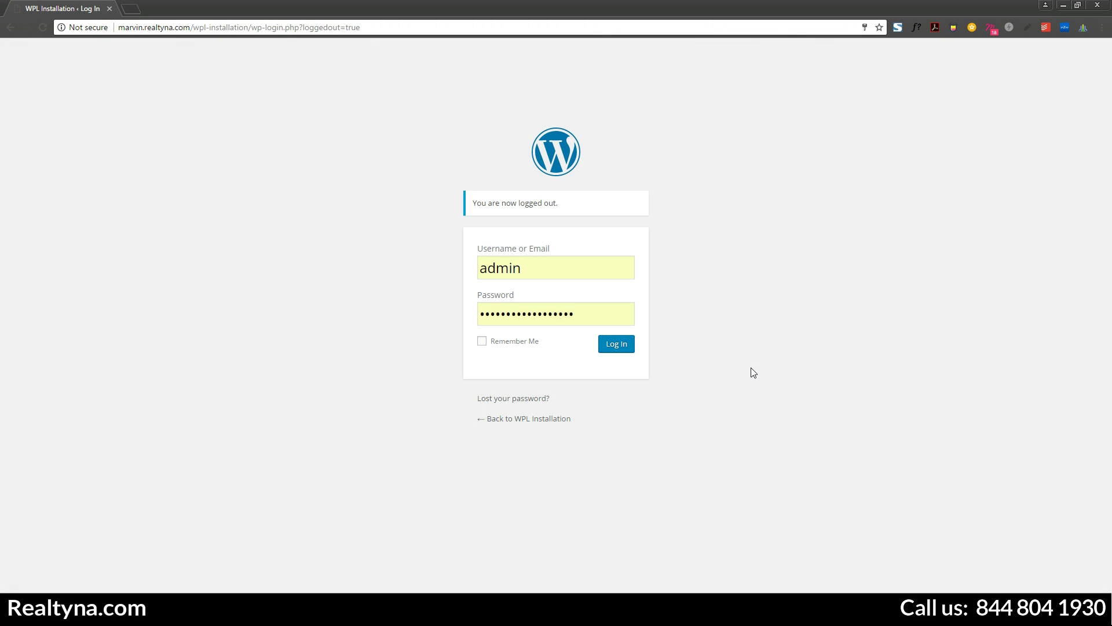
# Log in to the WordPress admin and go to Plugins > Add New.
pyautogui.click(622, 354)
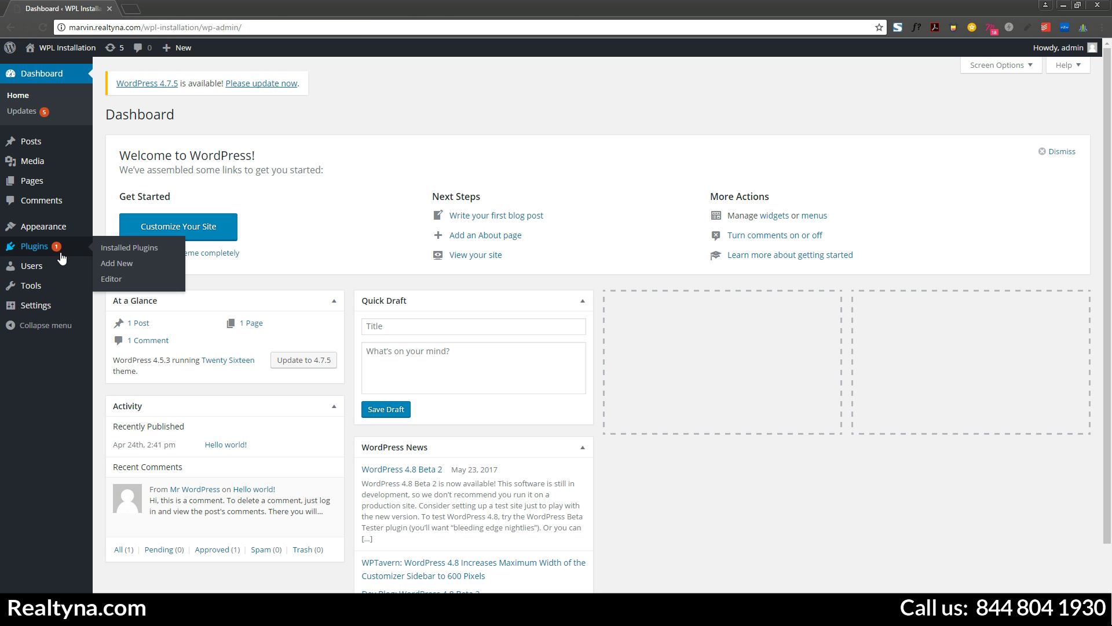
pyautogui.click(113, 264)
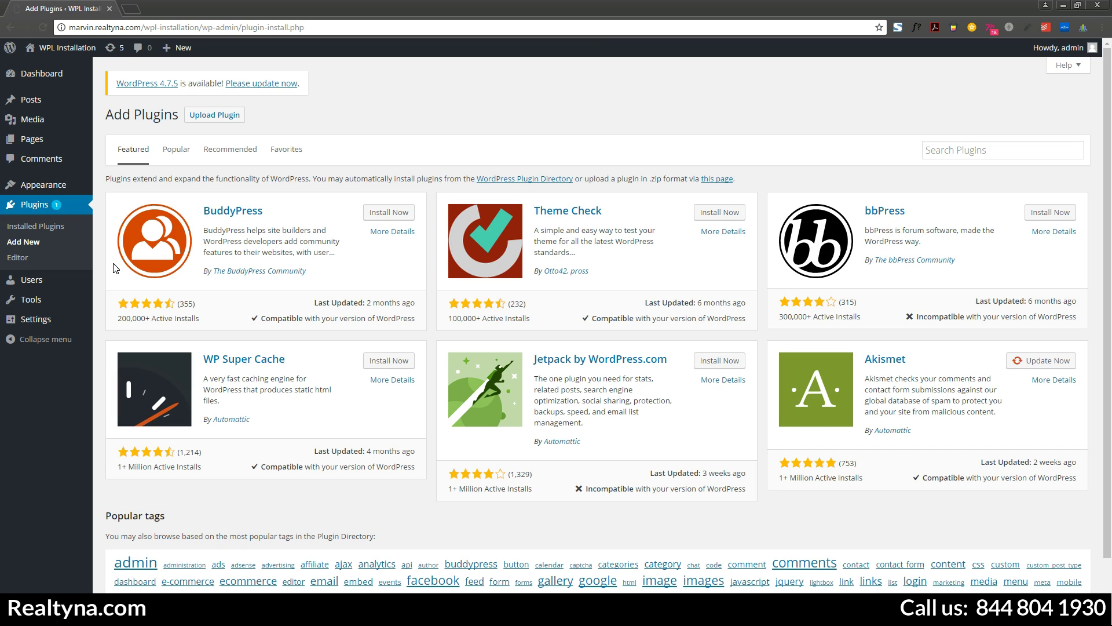
# Upload the downloaded wplpro zip as a plugin, install it, and activate it.
pyautogui.click(207, 119)
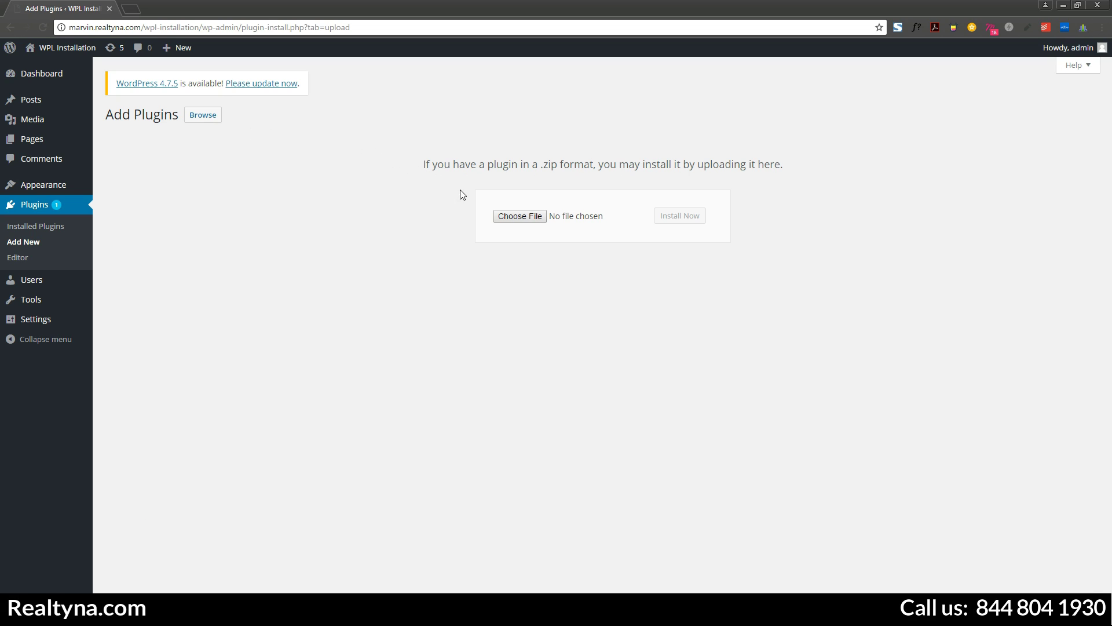
pyautogui.click(500, 215)
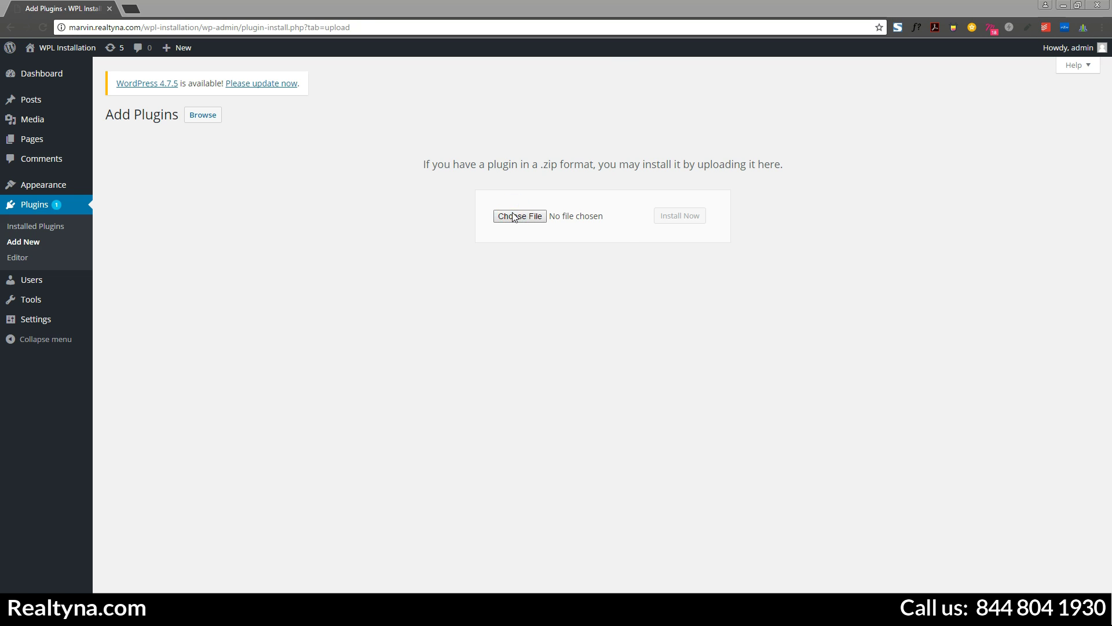
pyautogui.click(143, 139)
pyautogui.click(525, 400)
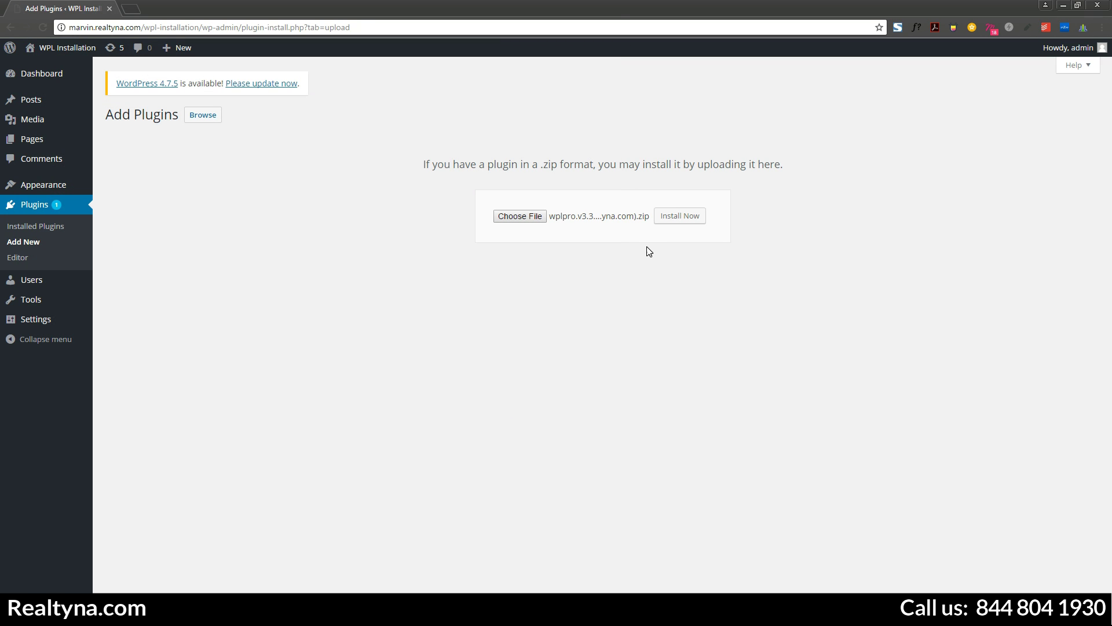
pyautogui.click(663, 222)
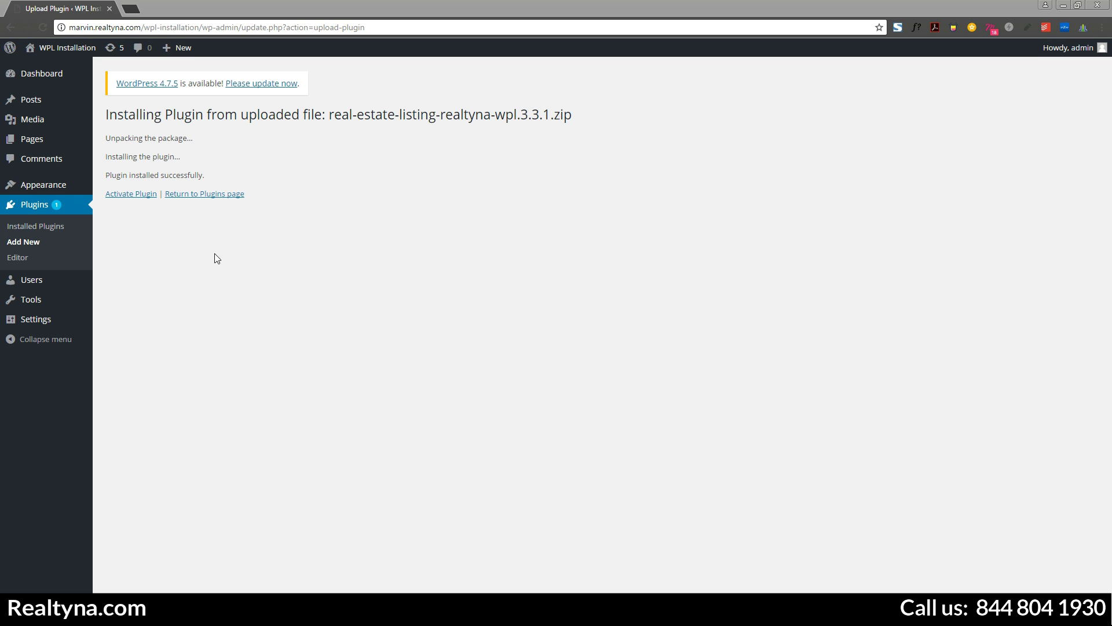
pyautogui.click(132, 196)
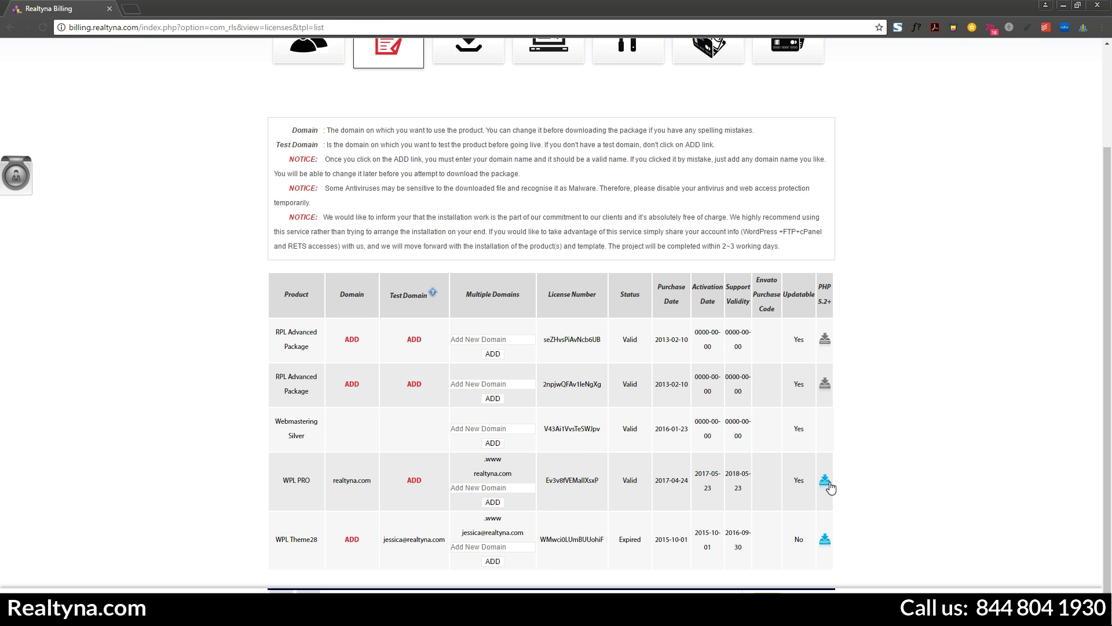
# Extract the wplpro zip into the WPL downloads folder and launch FileZilla from the Start menu.
pyautogui.click(826, 482)
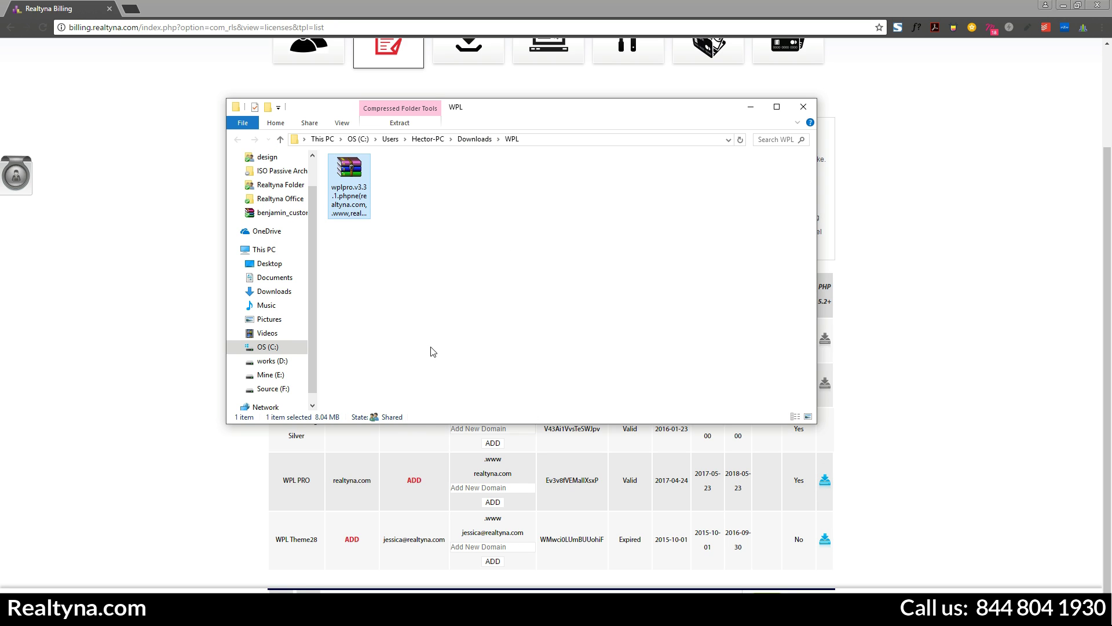
pyautogui.rightClick(355, 199)
pyautogui.click(383, 219)
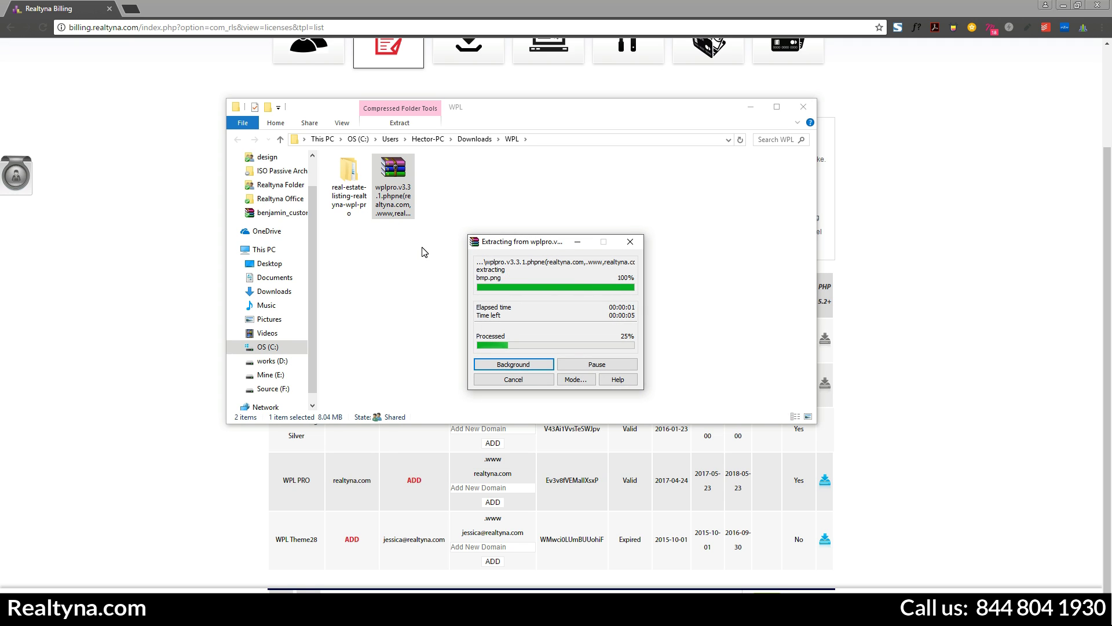
pyautogui.click(348, 203)
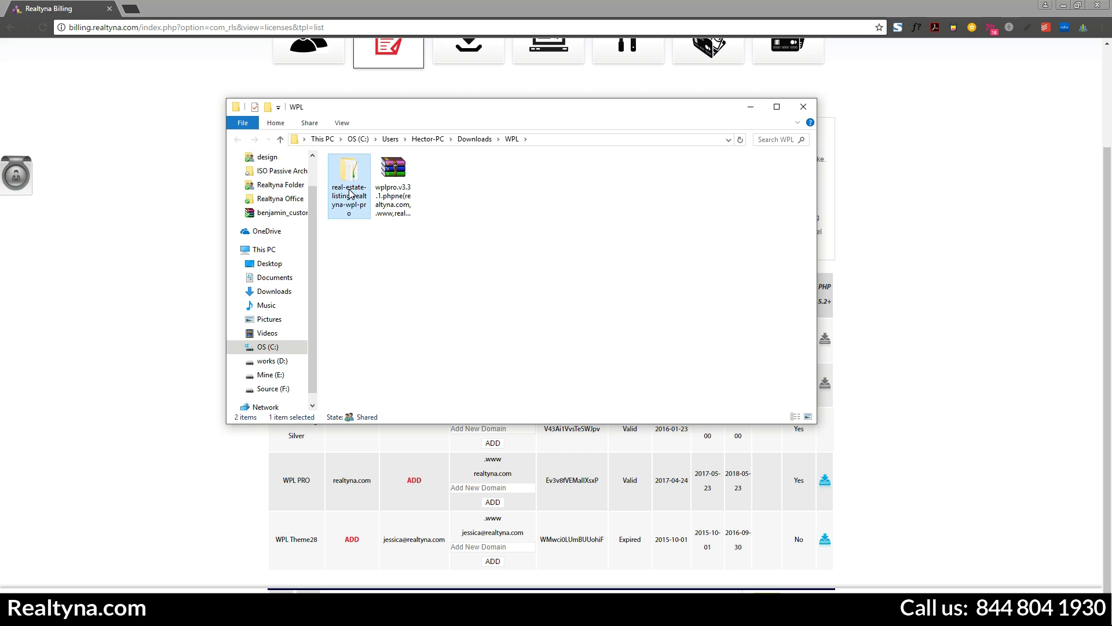
pyautogui.doubleClick(350, 195)
pyautogui.press('super')
pyautogui.click(356, 459)
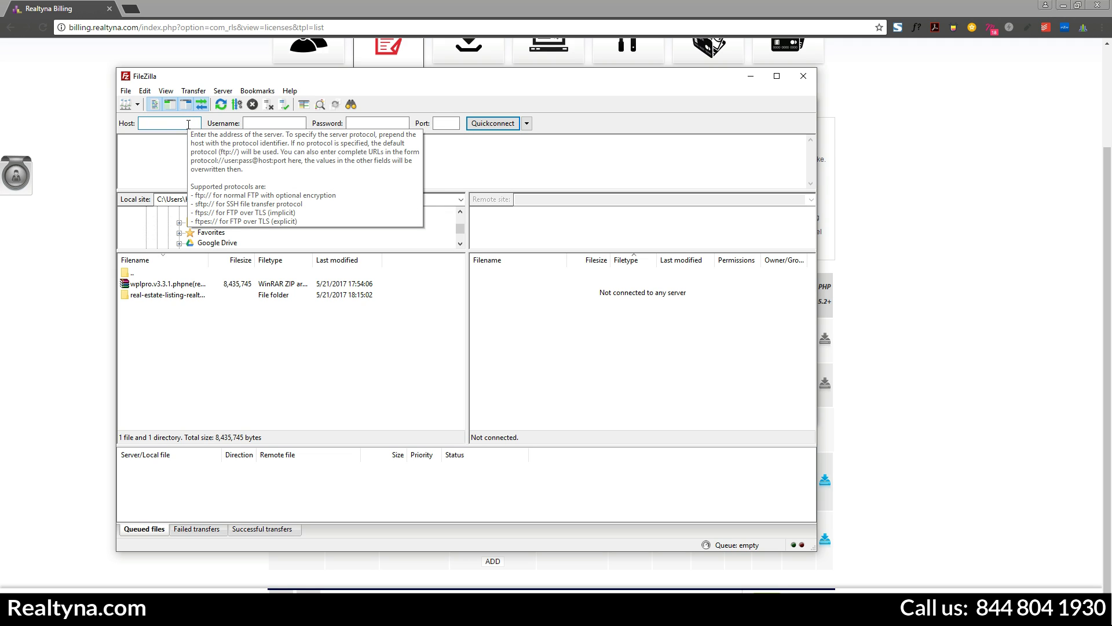
# Reconnect to the site's server from the Quickconnect history, accepting its certificate.
pyautogui.click(527, 122)
pyautogui.click(561, 156)
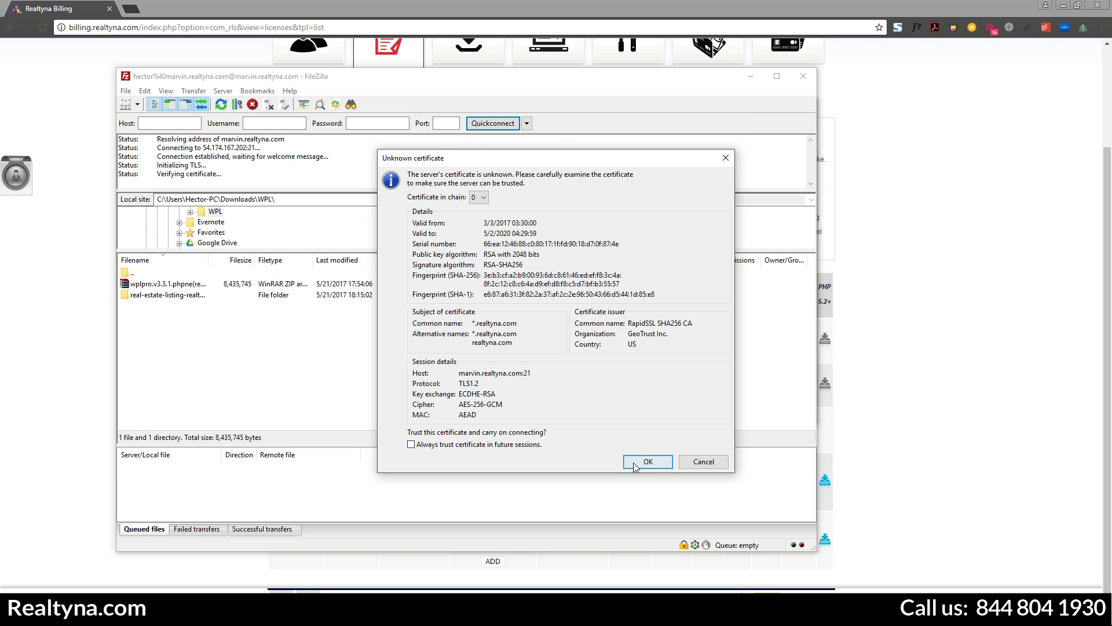
pyautogui.click(641, 464)
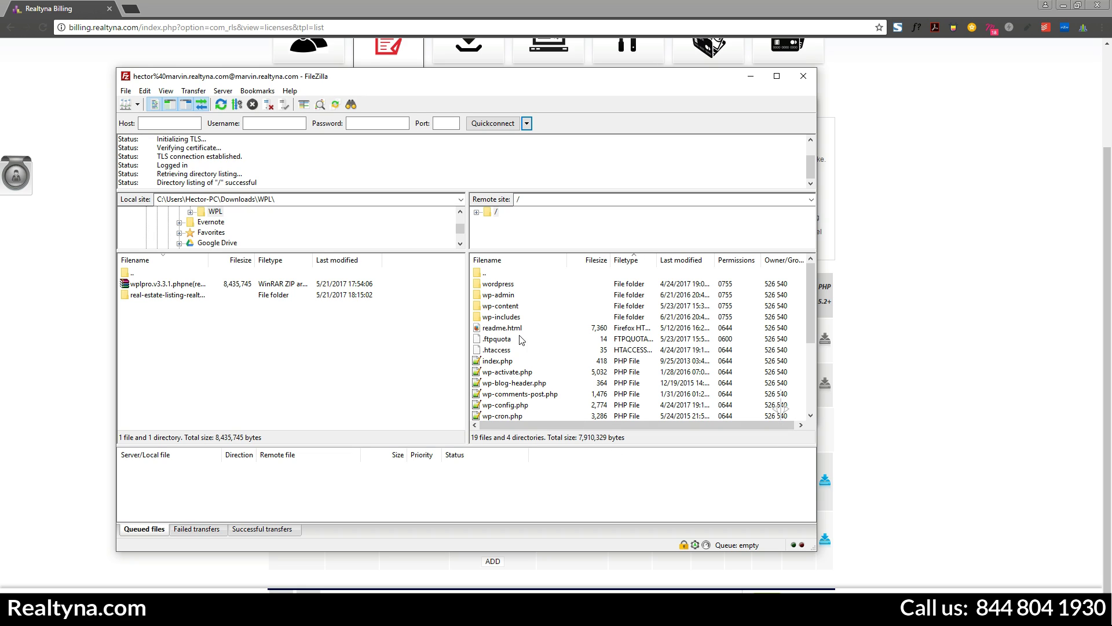
# Upload the extracted real-estate-listing folder into the server's wp-content/plugins directory.
pyautogui.click(518, 308)
pyautogui.doubleClick(518, 309)
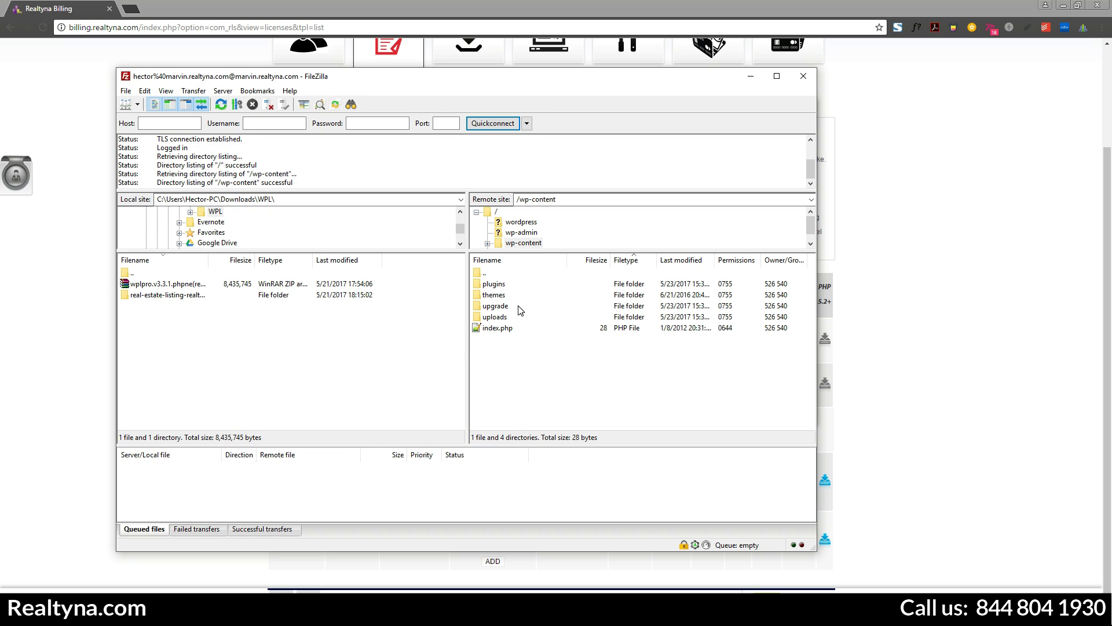
pyautogui.click(492, 285)
pyautogui.doubleClick(491, 285)
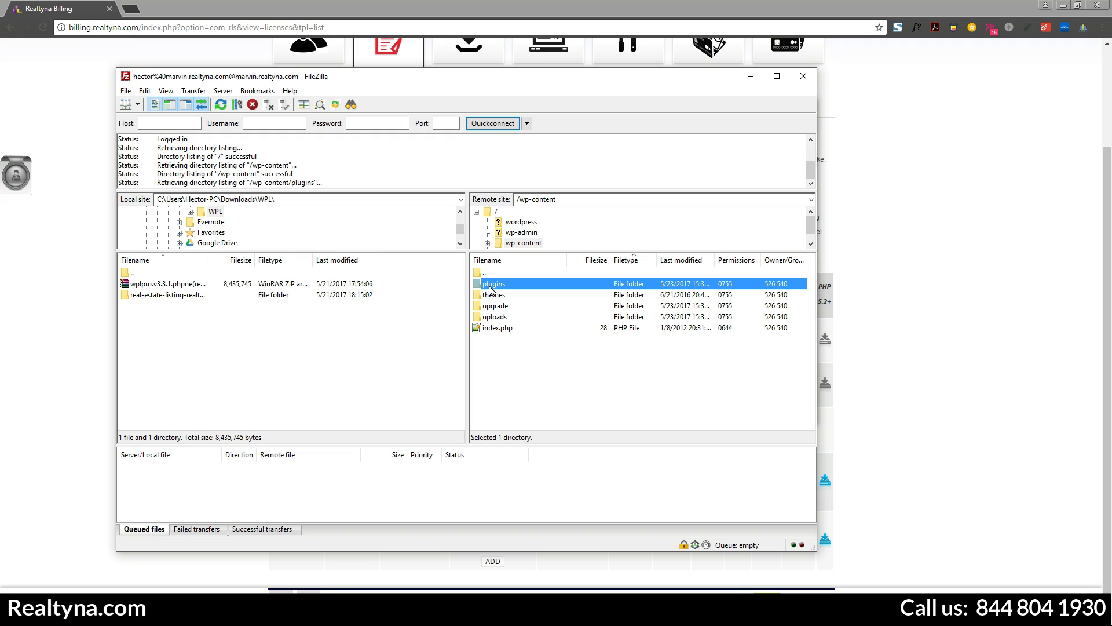
pyautogui.rightClick(183, 296)
pyautogui.click(207, 304)
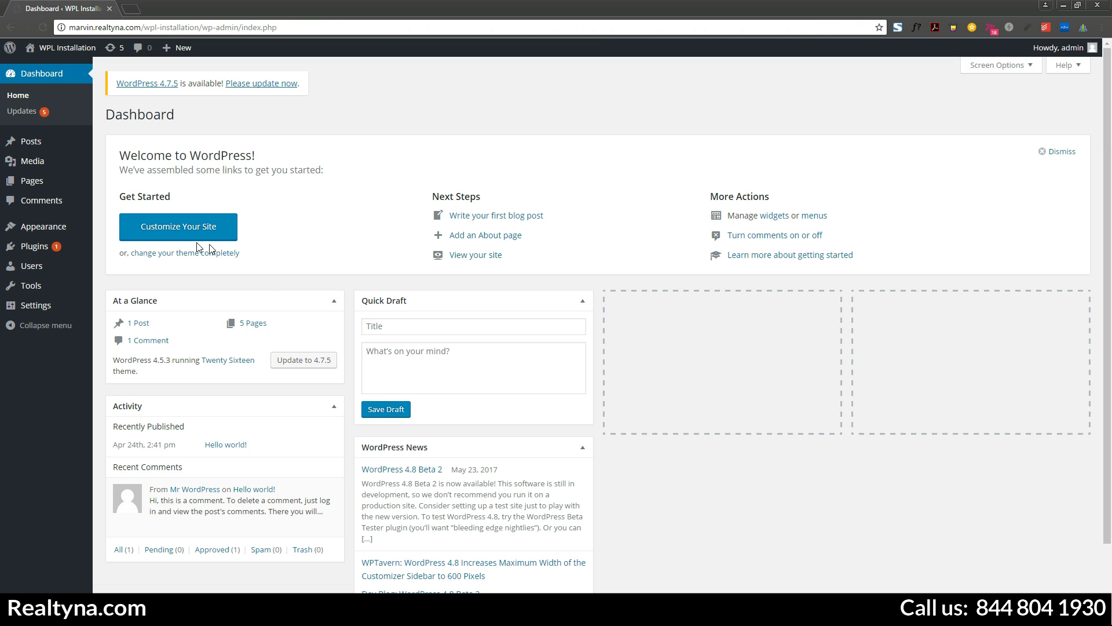
# Open the Installed Plugins list, which shows WPL PRO 3.3.1 inactive.
pyautogui.moveTo(35, 246)
pyautogui.click(54, 247)
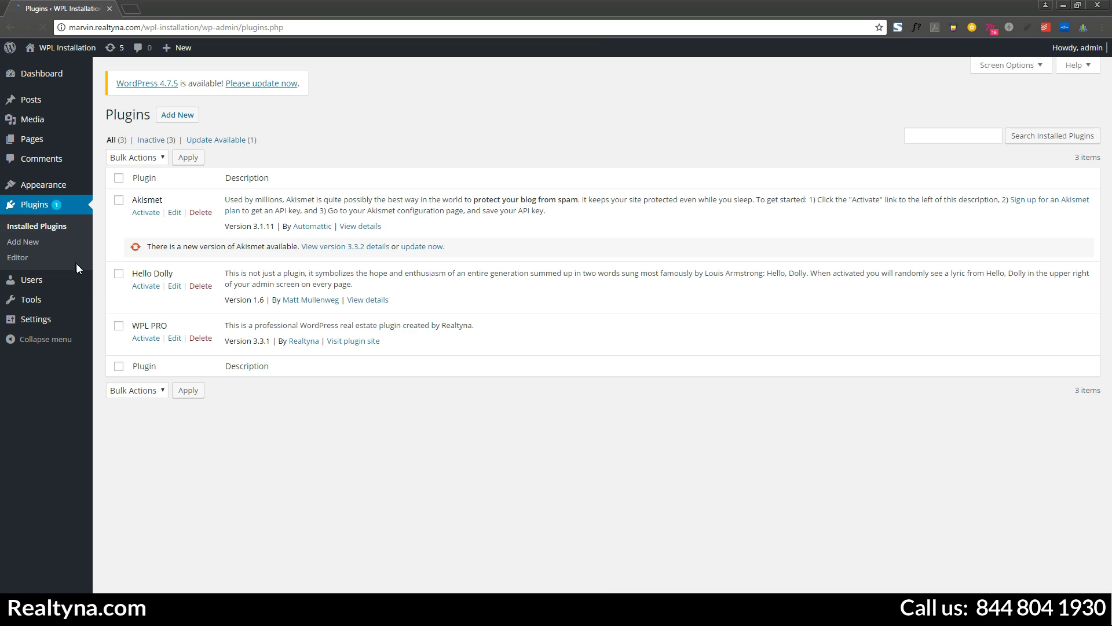